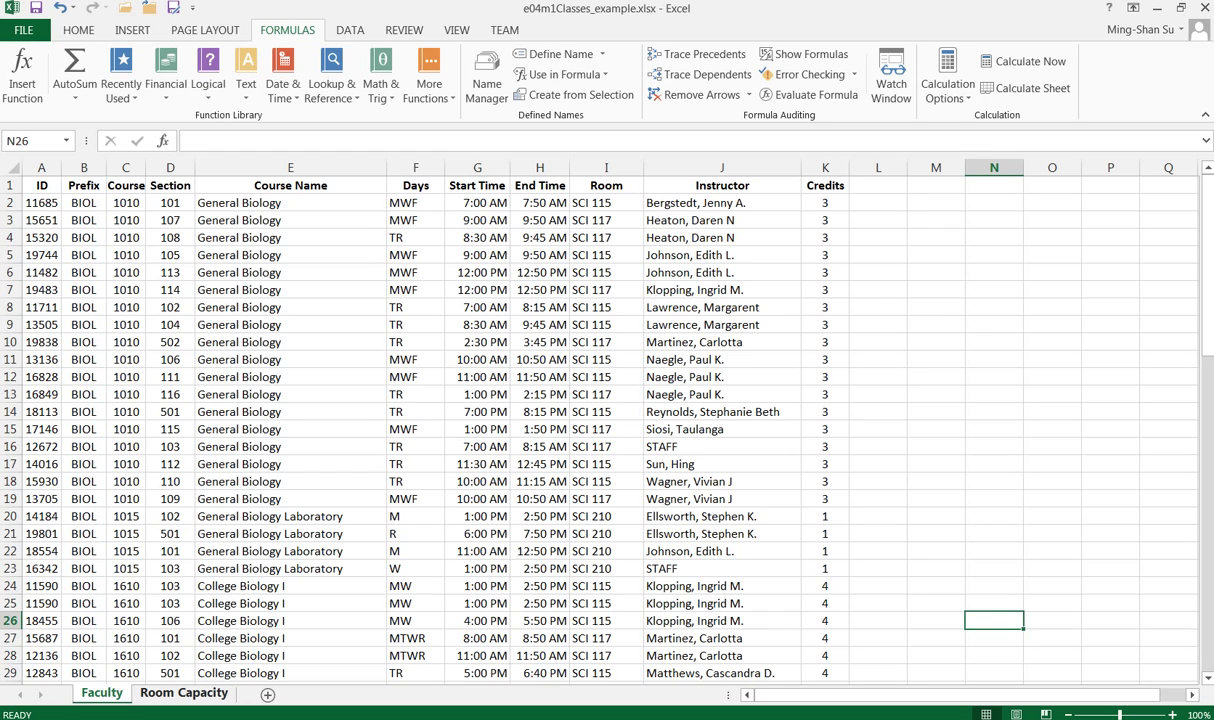
Step: Check the Room Capacity sheet, and enter the header roomCapacity in cell M1 of the Faculty sheet
key(ctrl+Page_Down)
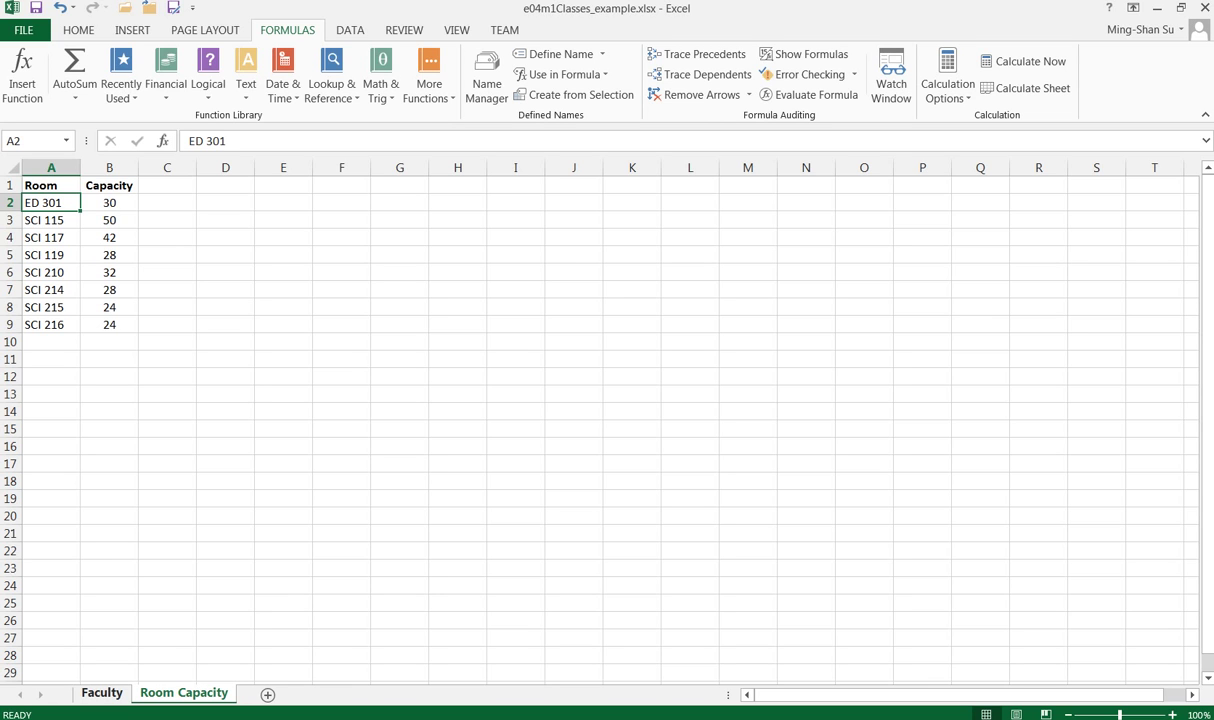
click(101, 692)
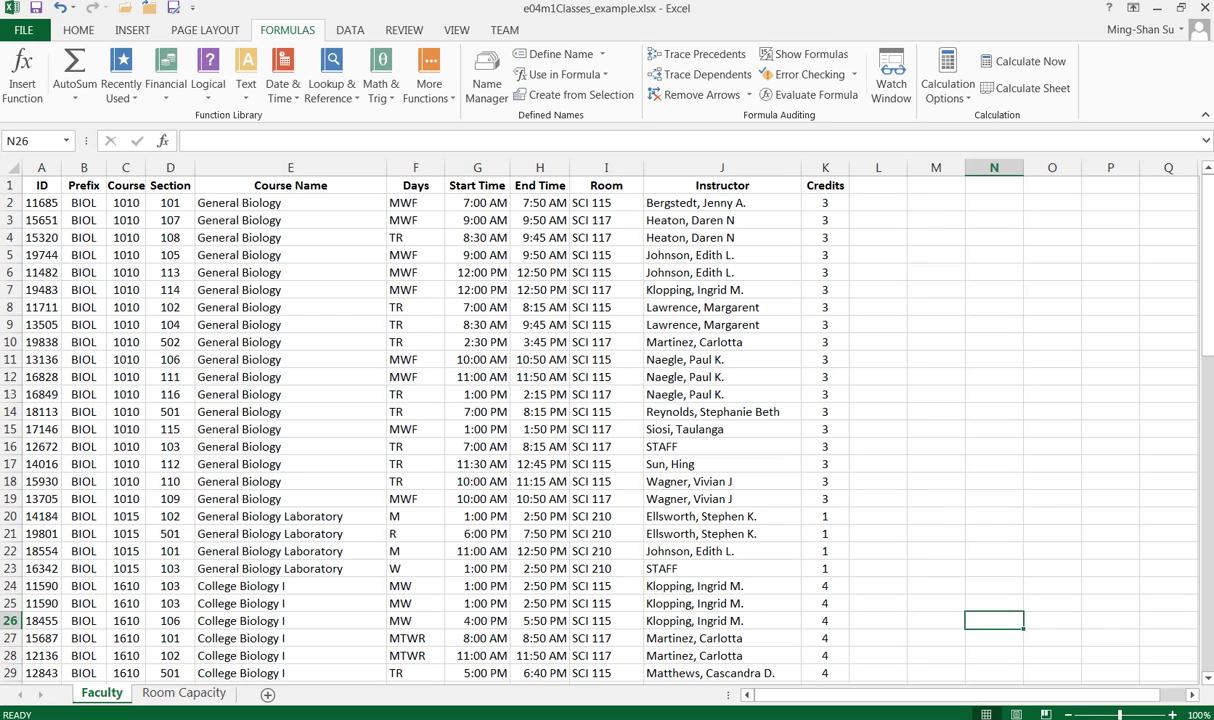
click(936, 185)
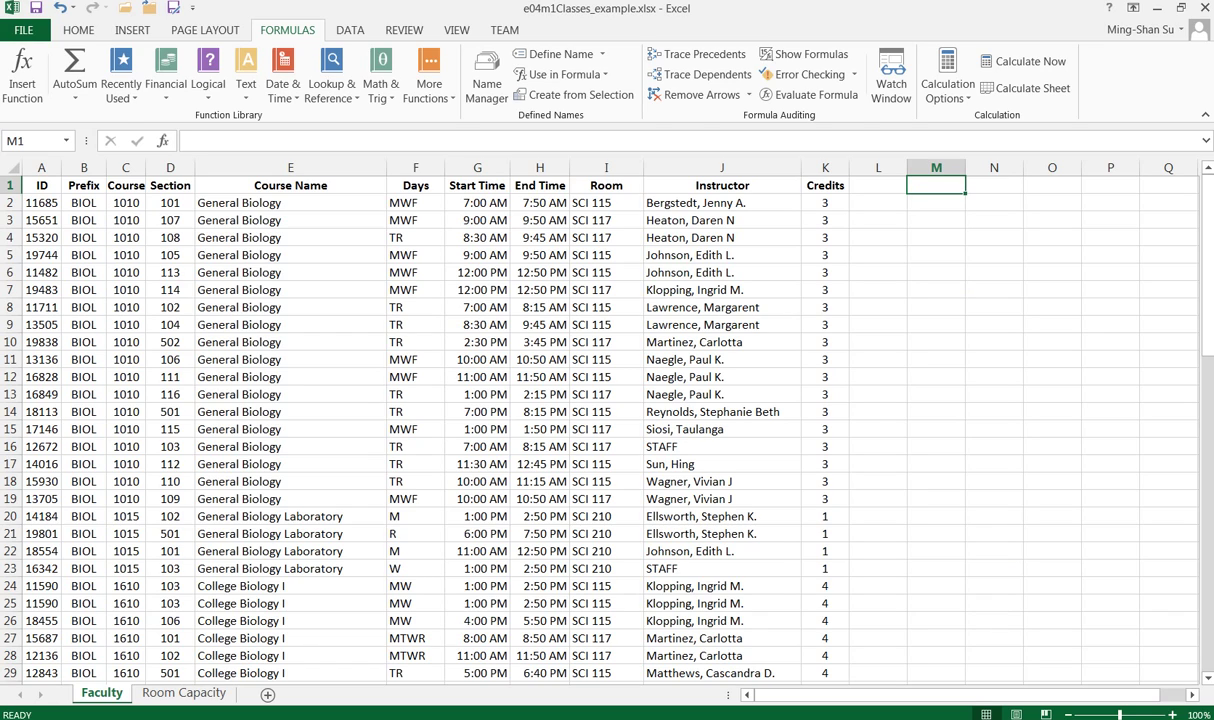
text(roomCa)
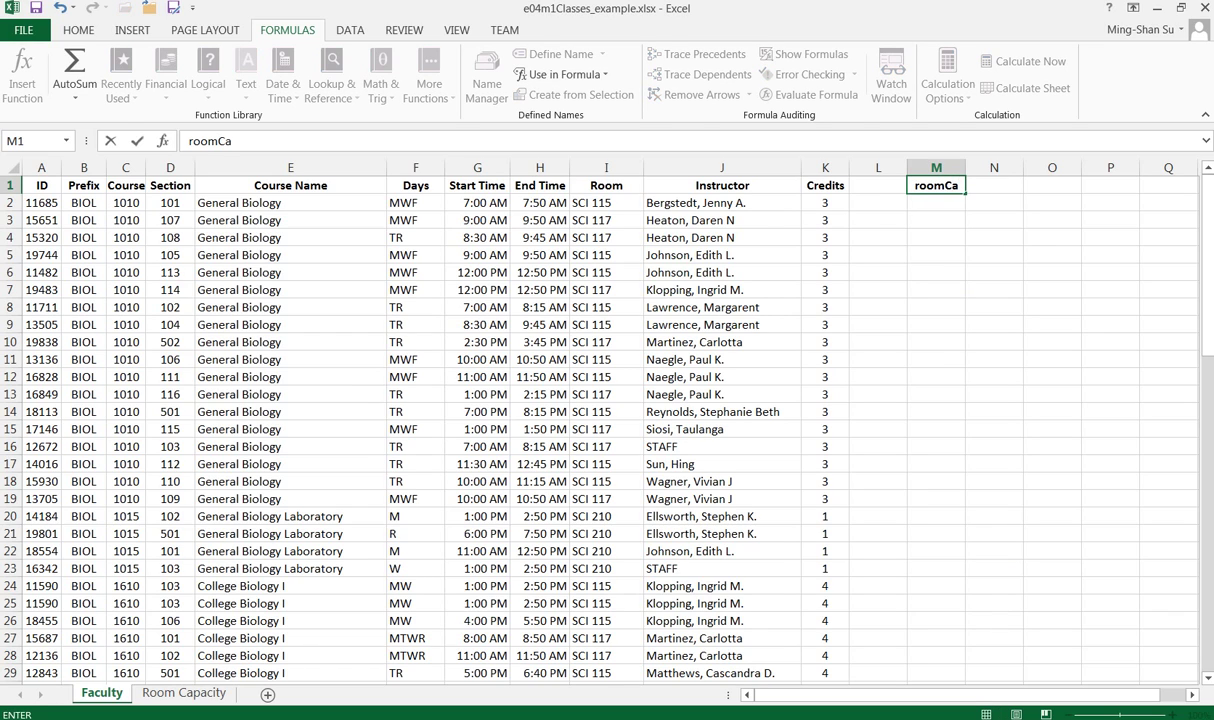
text(pacity)
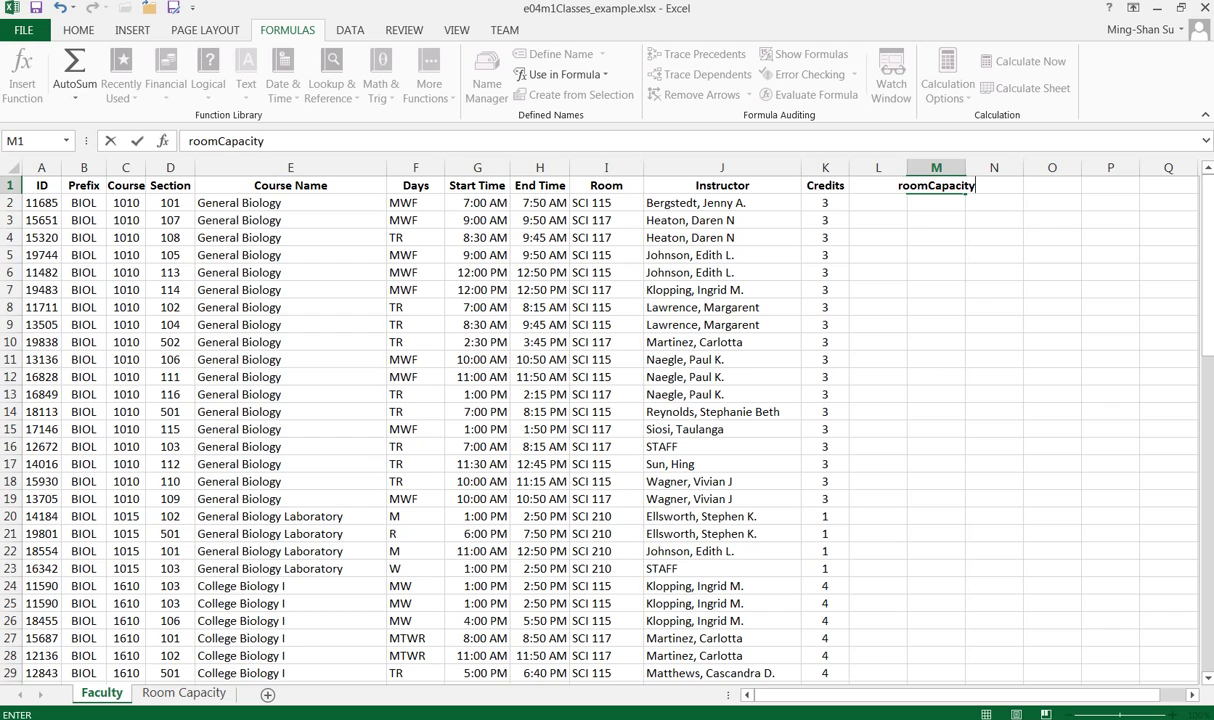
key(Return)
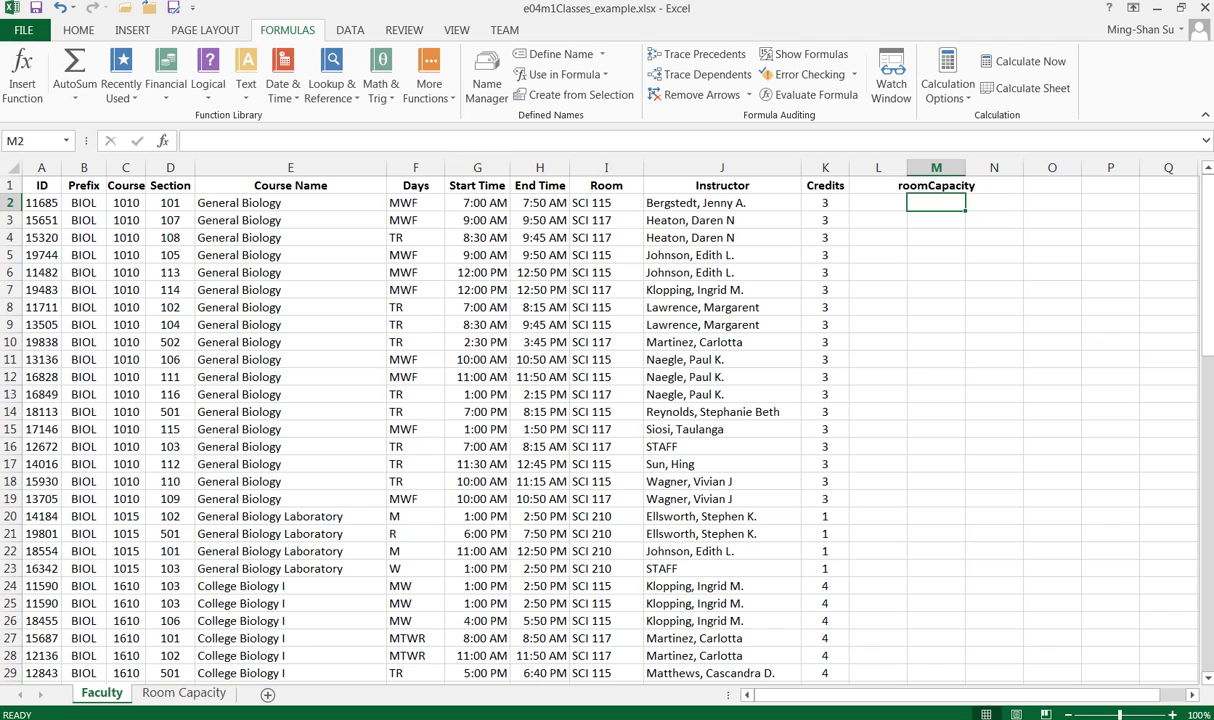
Step: Review the workbook's existing named ranges, and define the name yourRoom for the room cells I2:I79 on the Faculty sheet
click(487, 80)
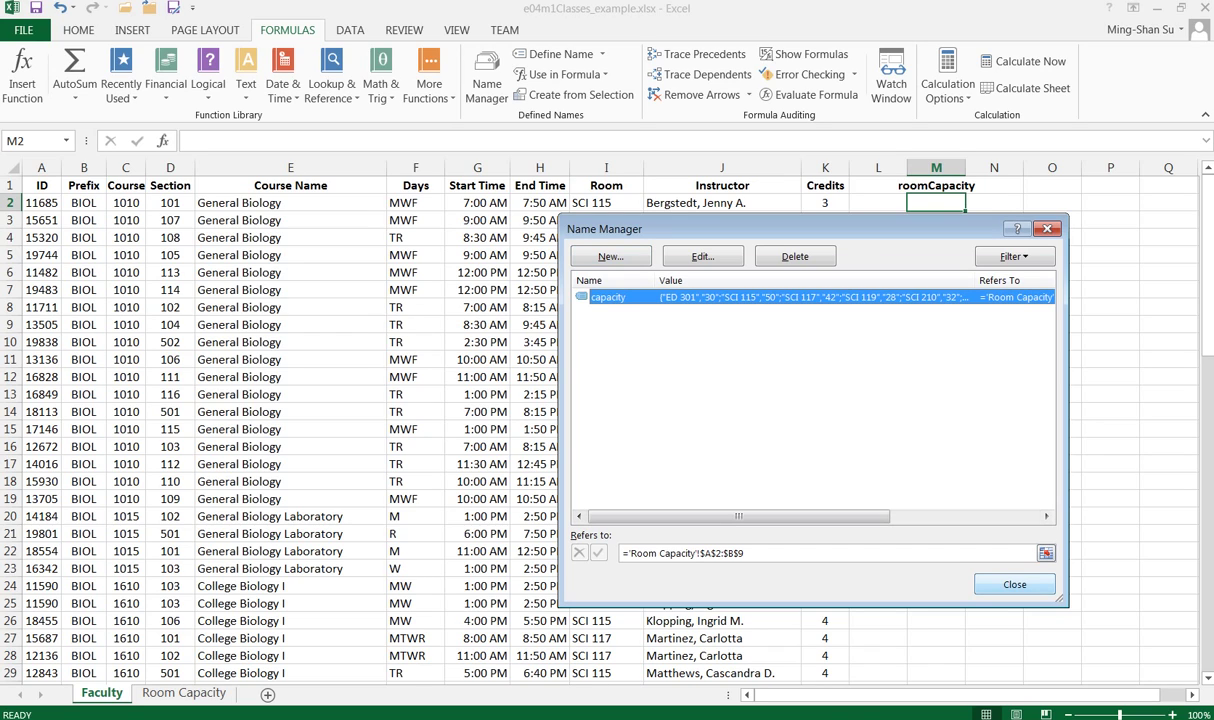
click(1014, 584)
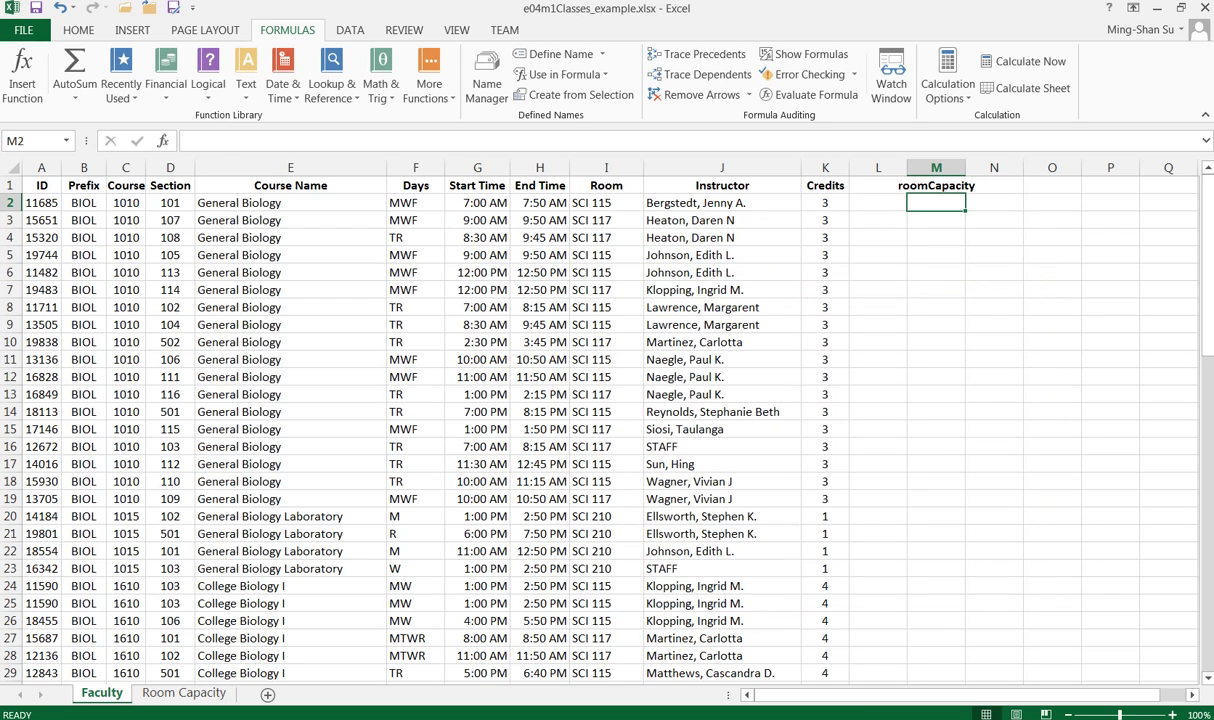
click(606, 203)
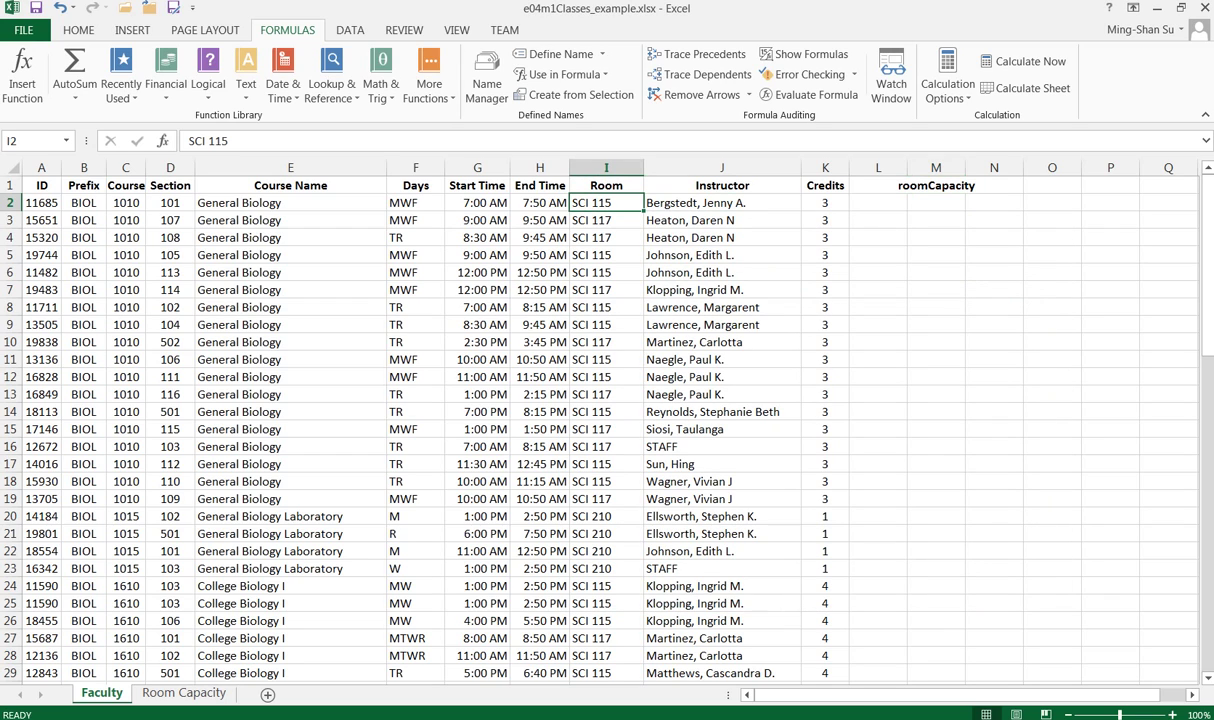
drag(606, 203, 644, 666)
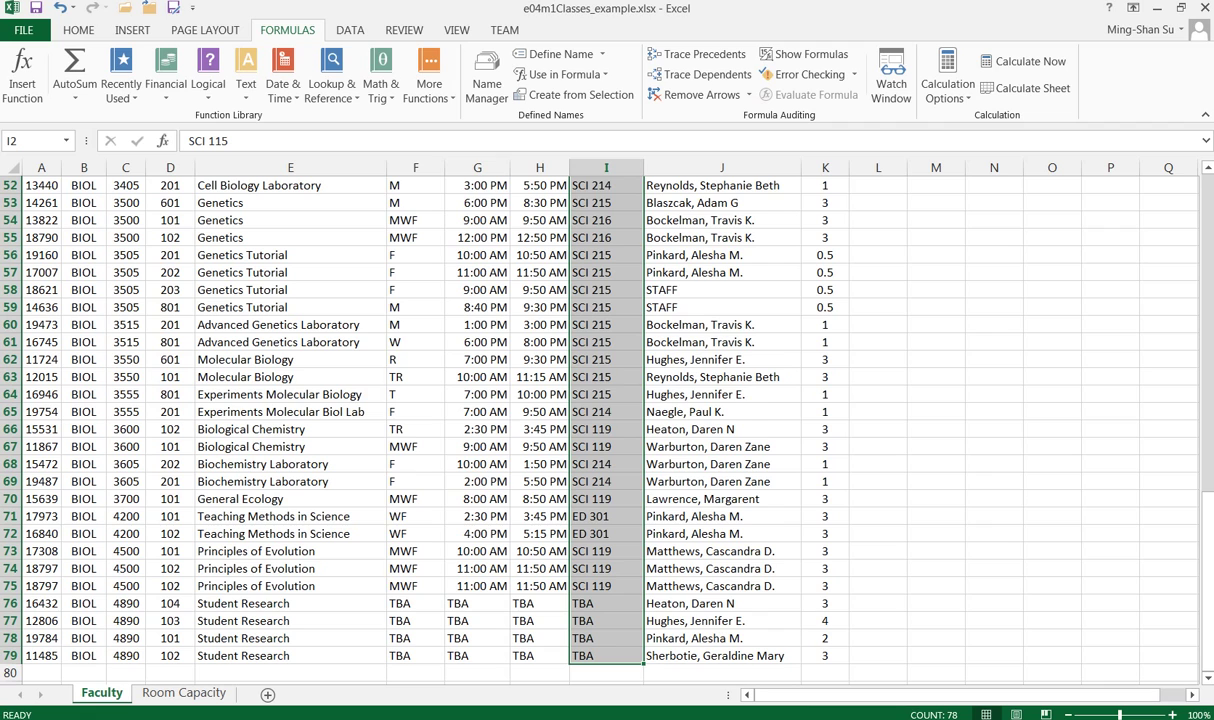
right_click(611, 205)
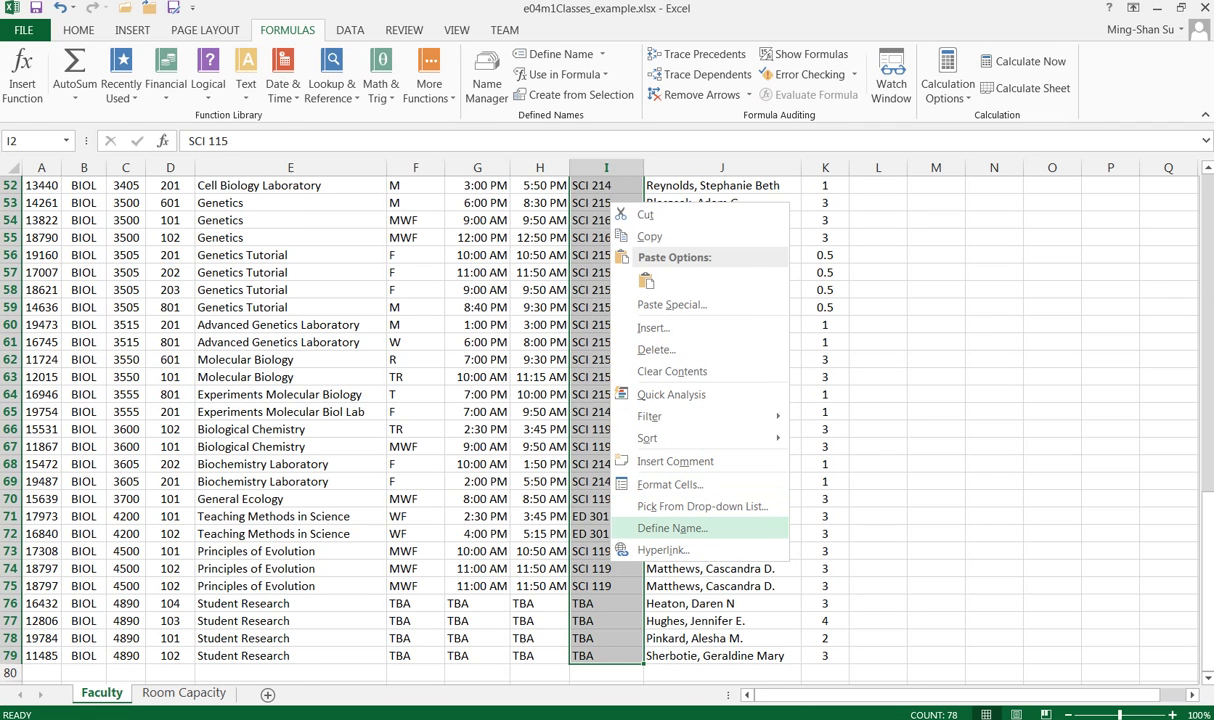
click(672, 528)
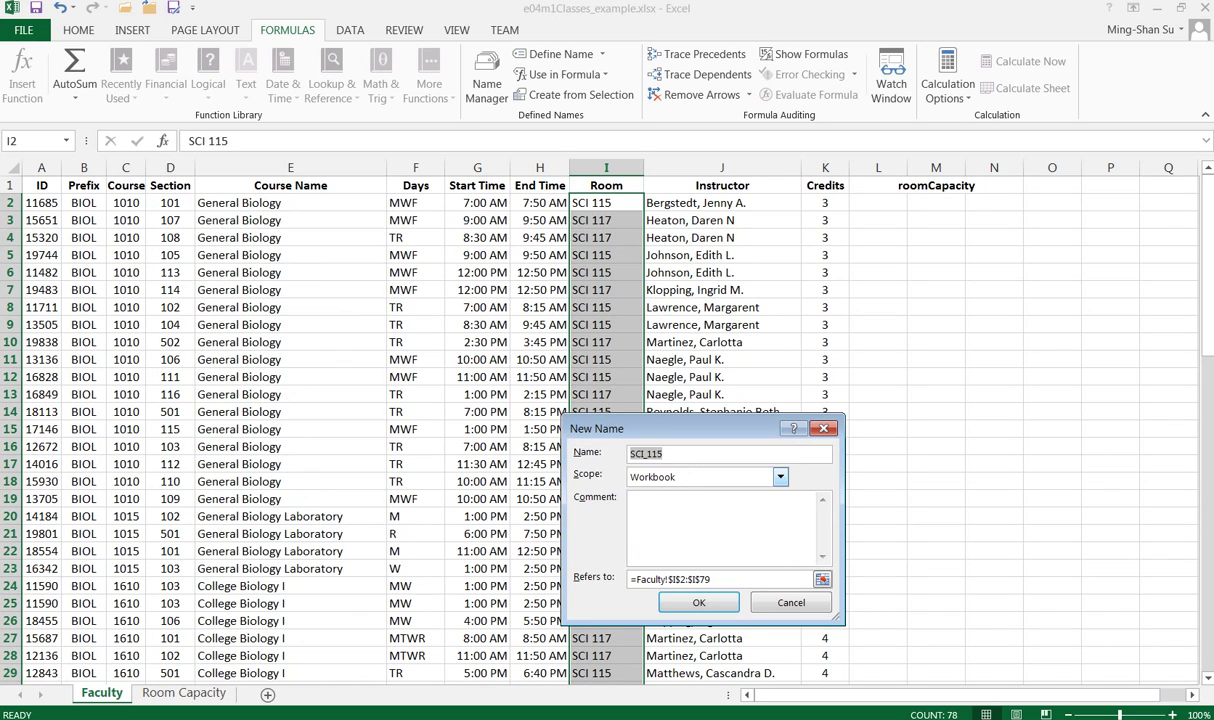
text(yourRoom)
click(699, 602)
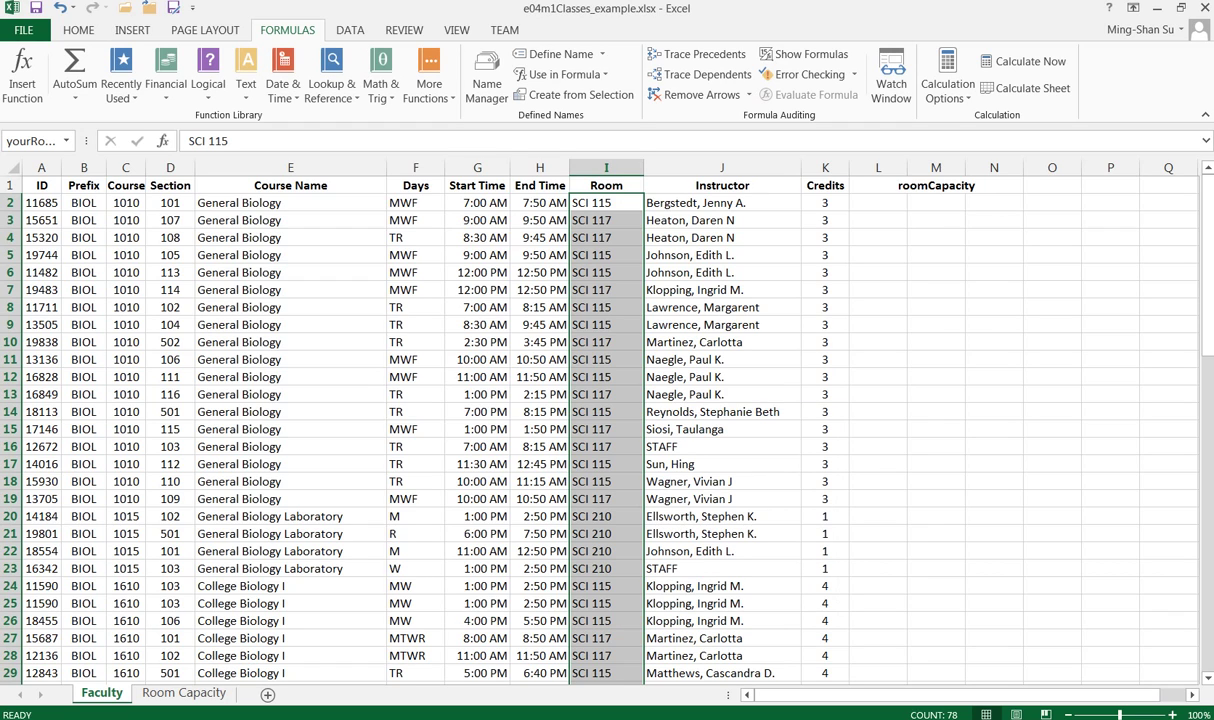
Step: Widen column M to fit its header and start a VLOOKUP in M2 with yourRoom as lookup value and capacity as table array
click(936, 203)
drag(965, 167, 979, 167)
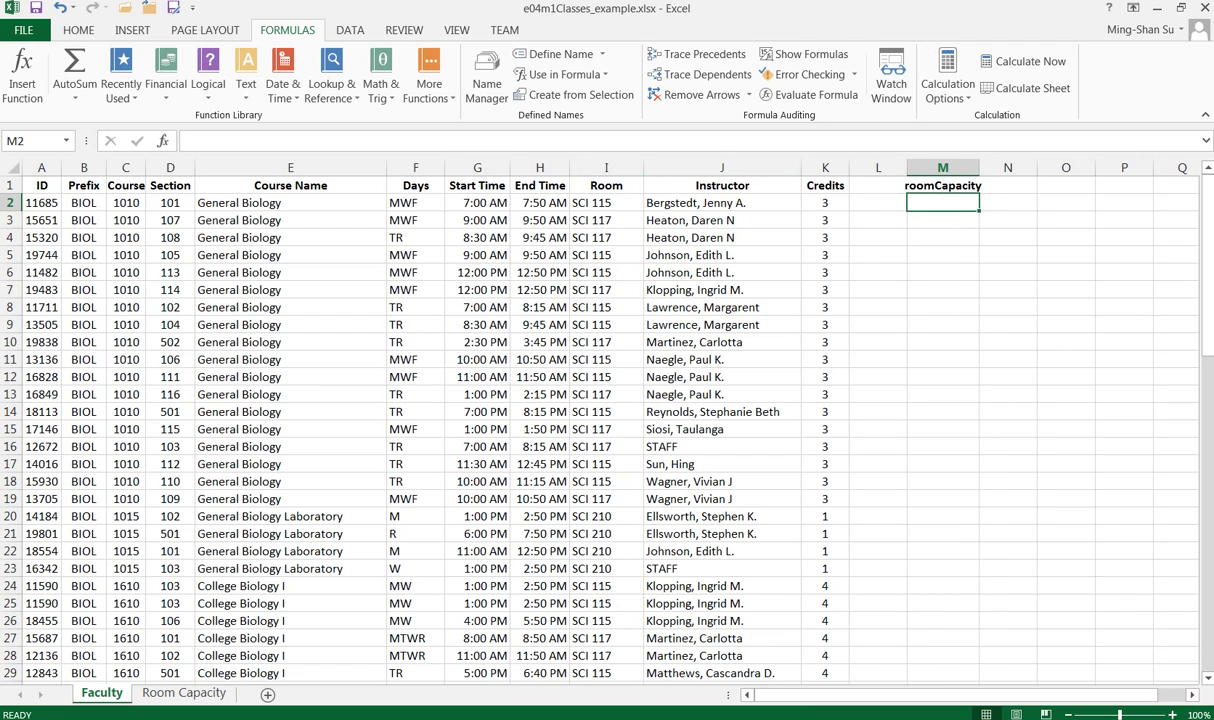
click(190, 141)
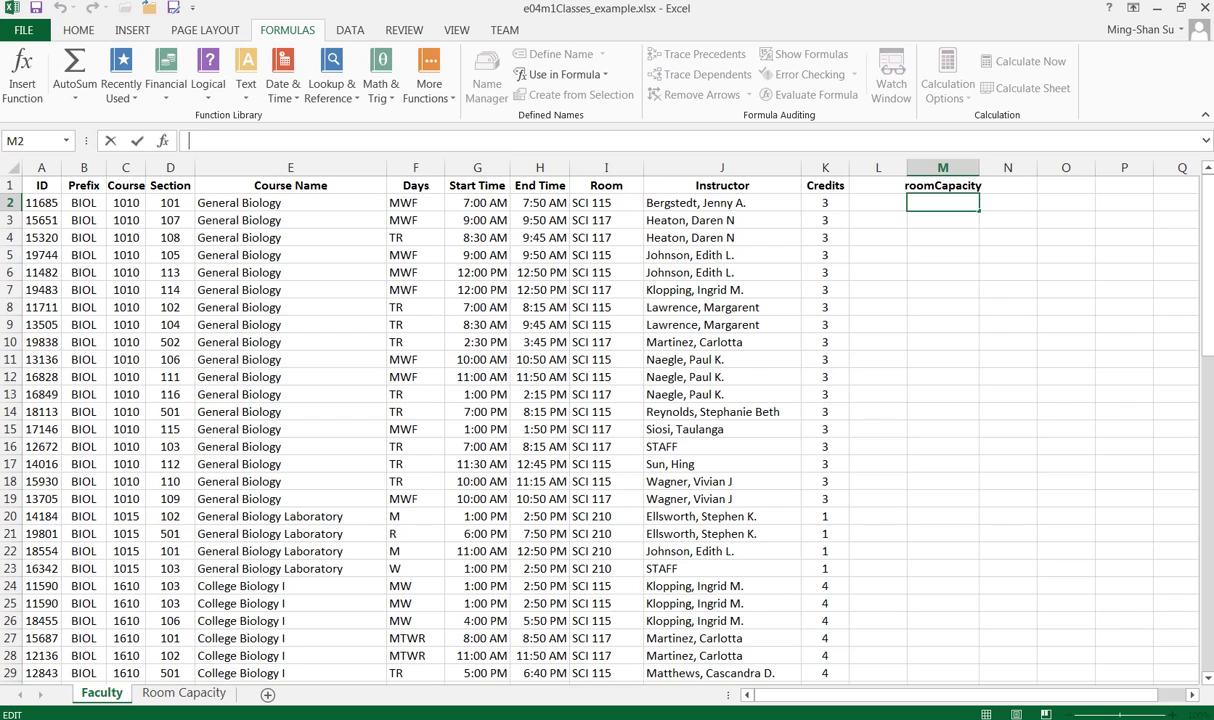
text(=v)
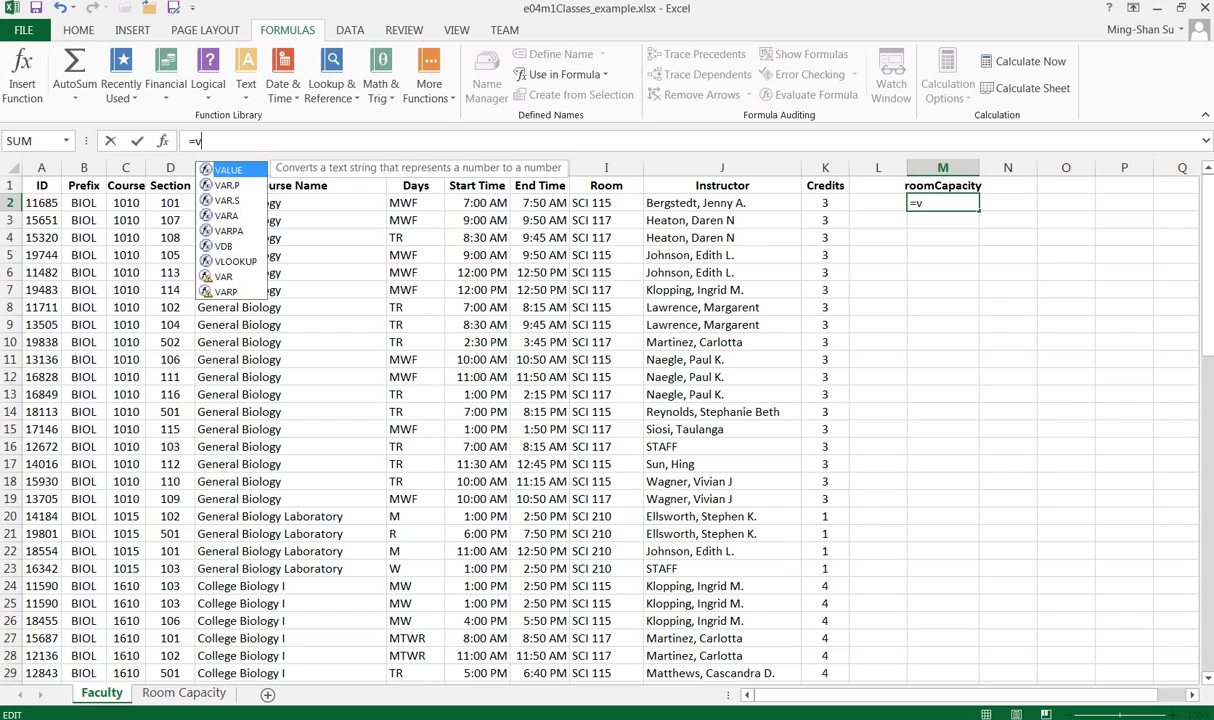
text(l)
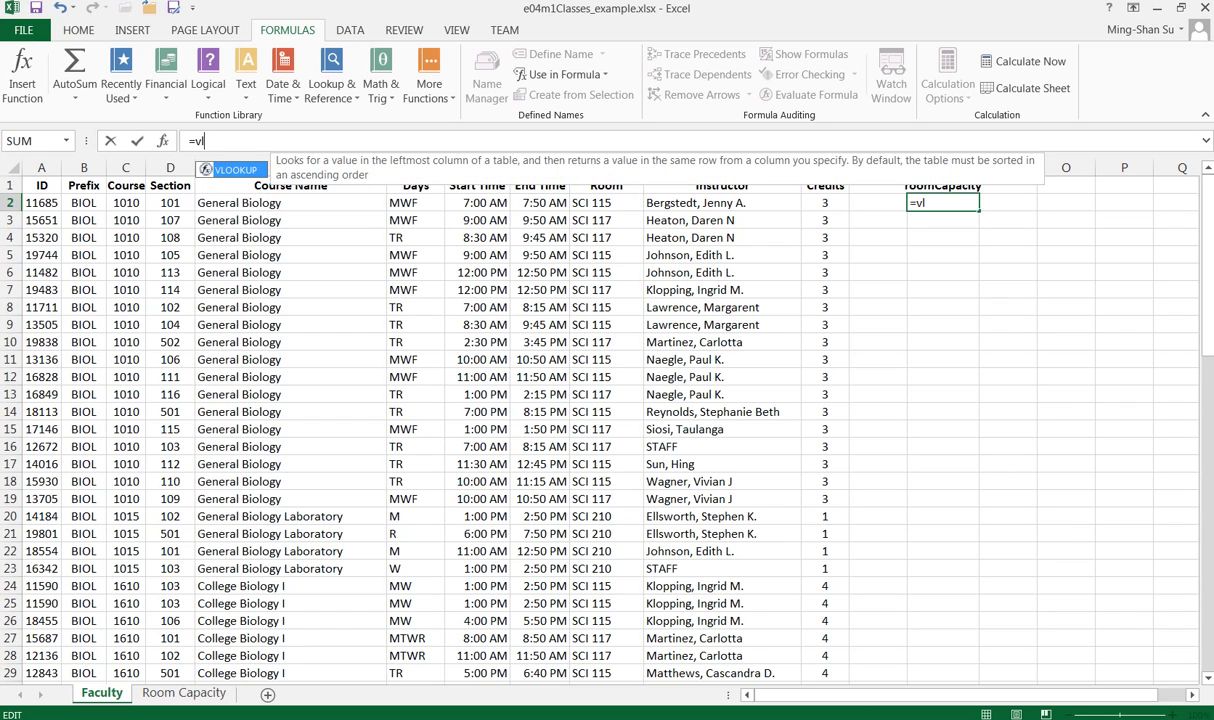
key(Tab)
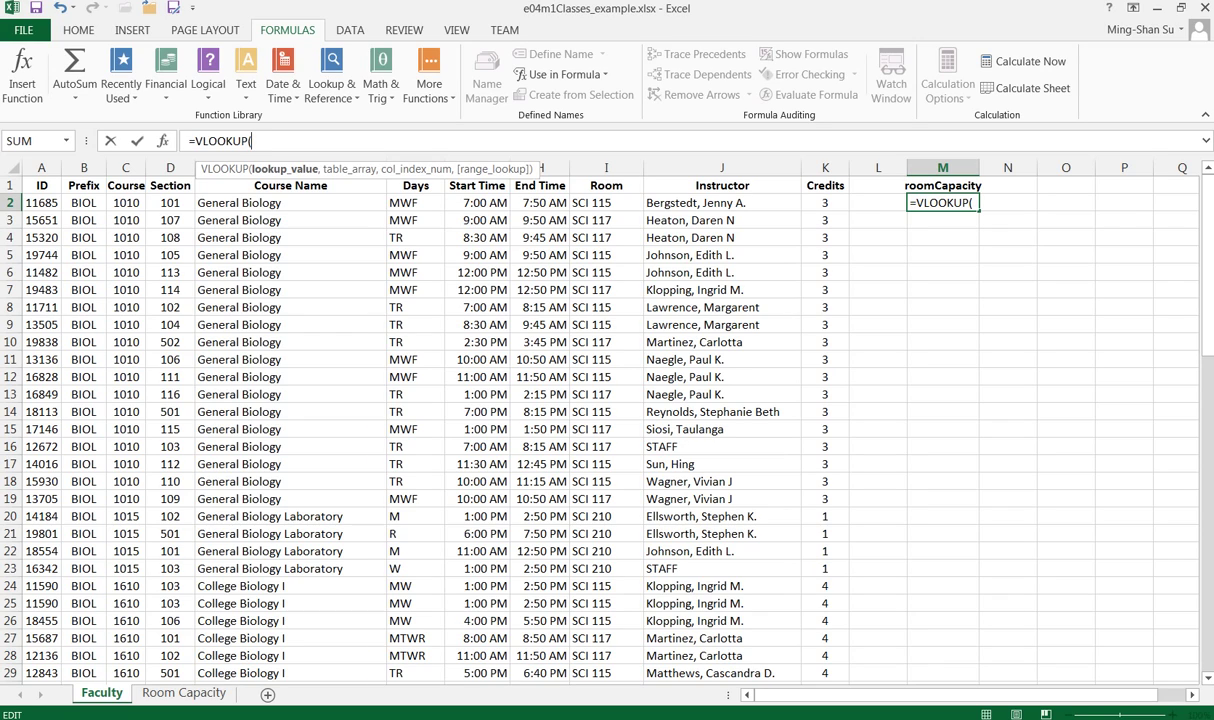
text(yourRoom)
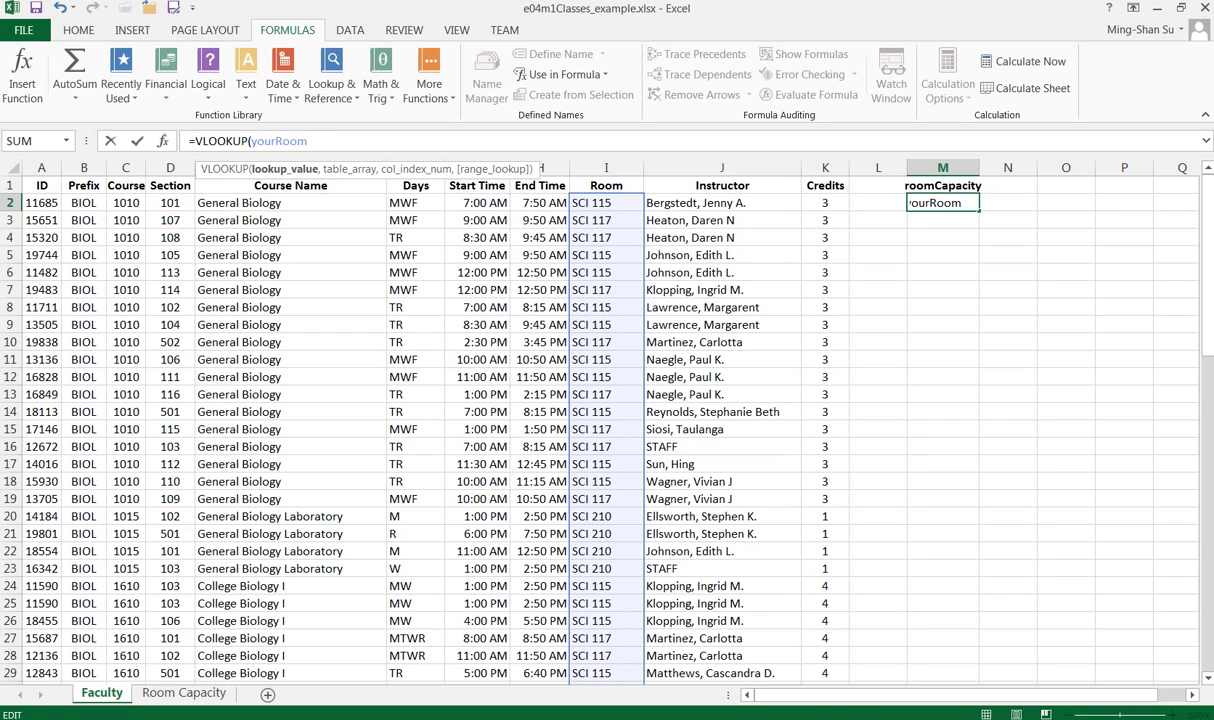
text(, ca)
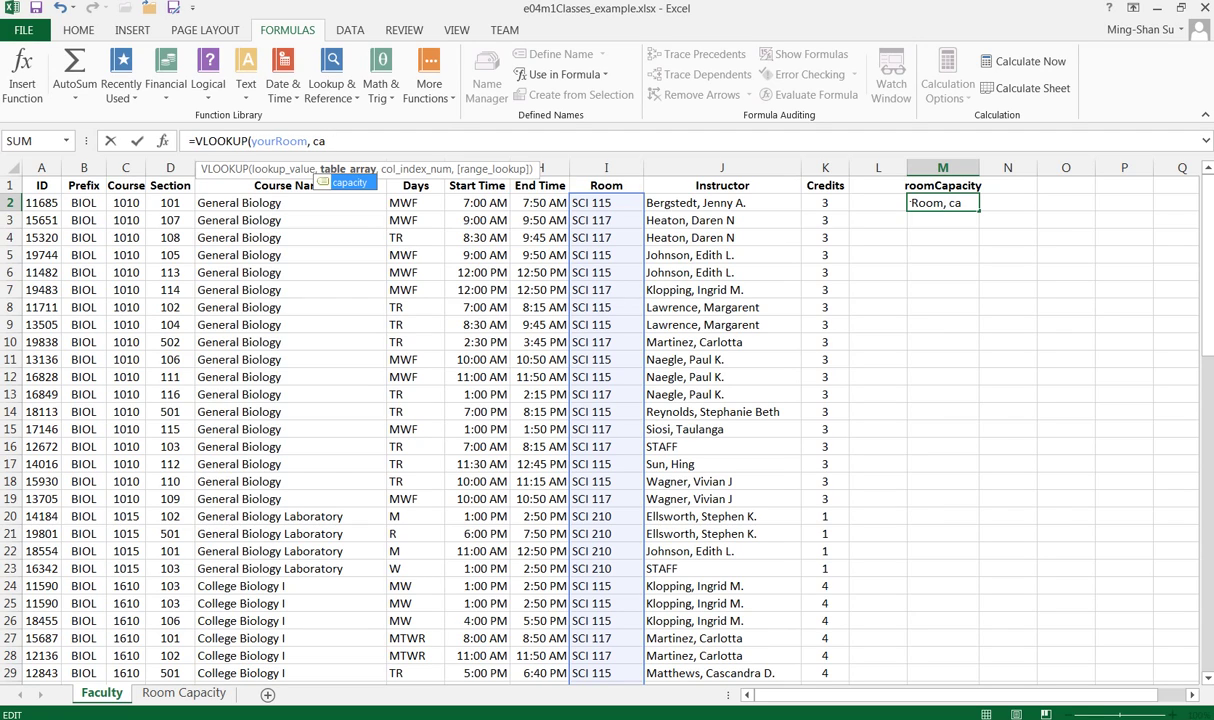
key(Tab)
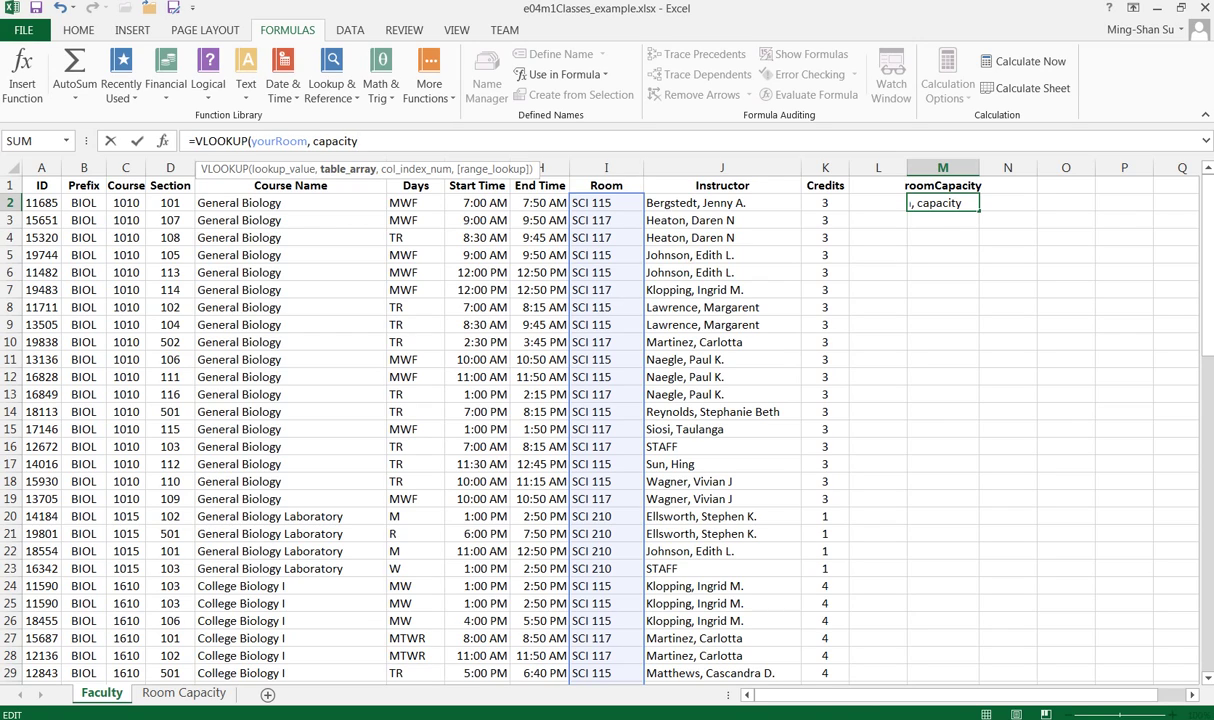
Step: Complete the VLOOKUP formula in M2 with column index 2 and FALSE for an exact match
text(, 2)
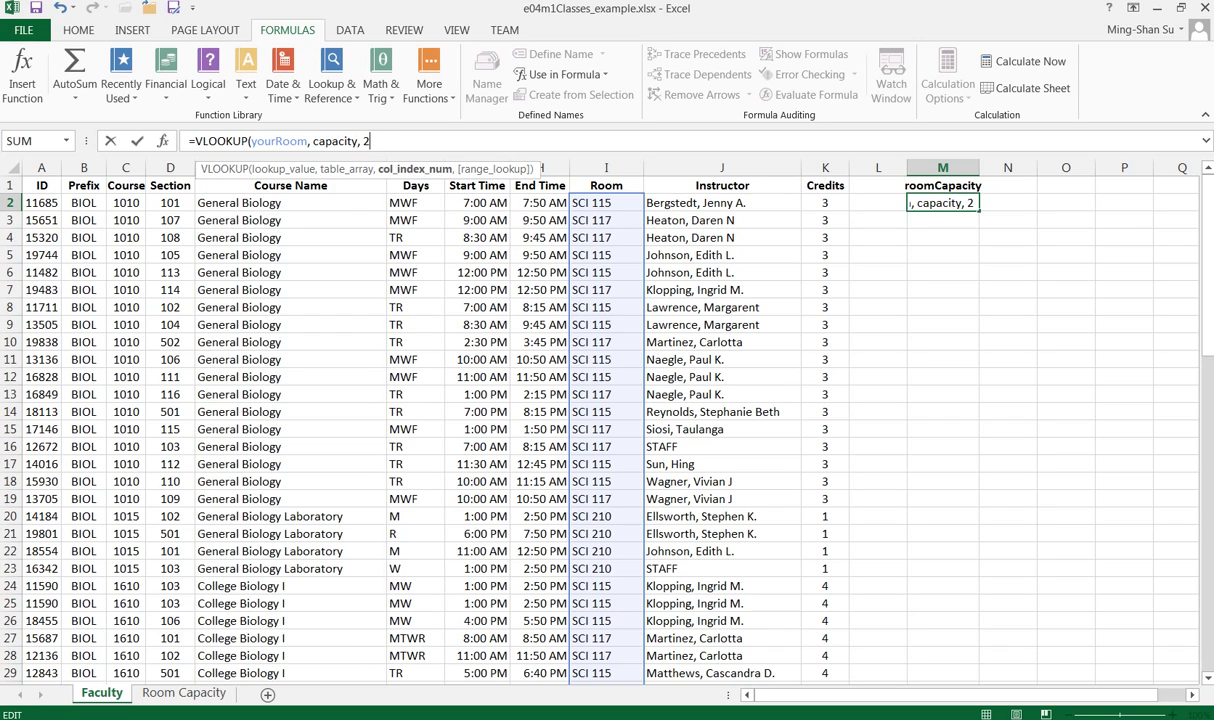
text(,)
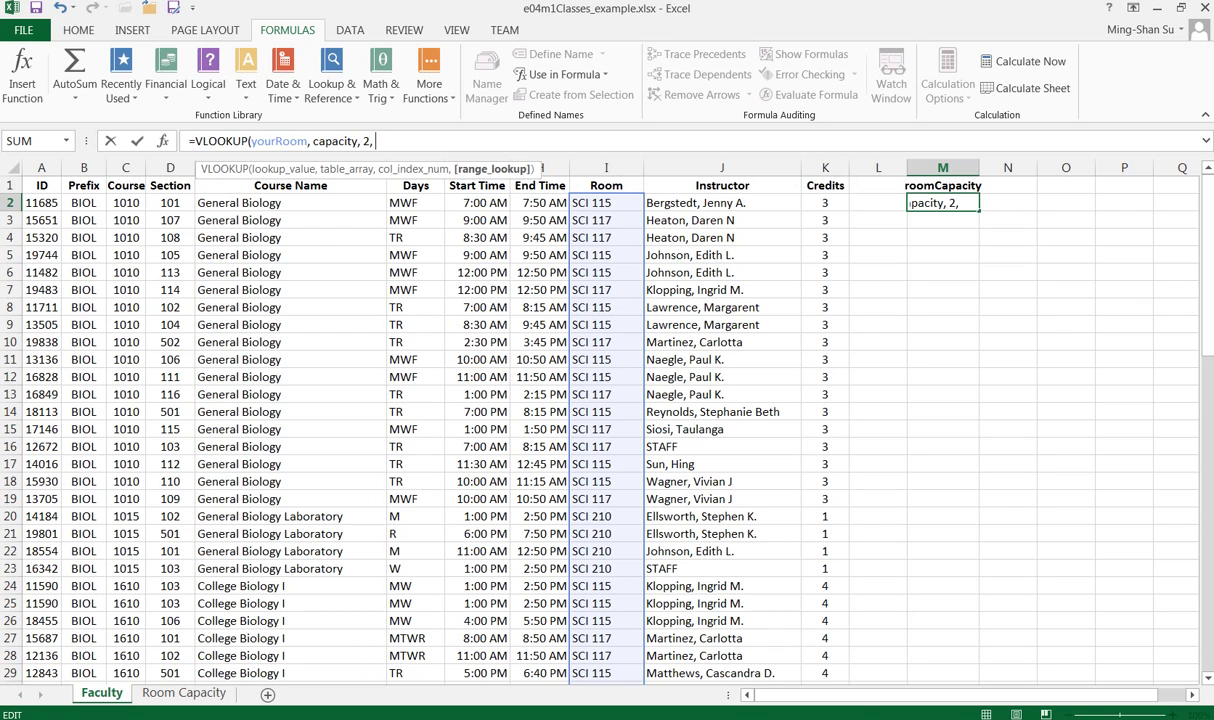
key(BackSpace)
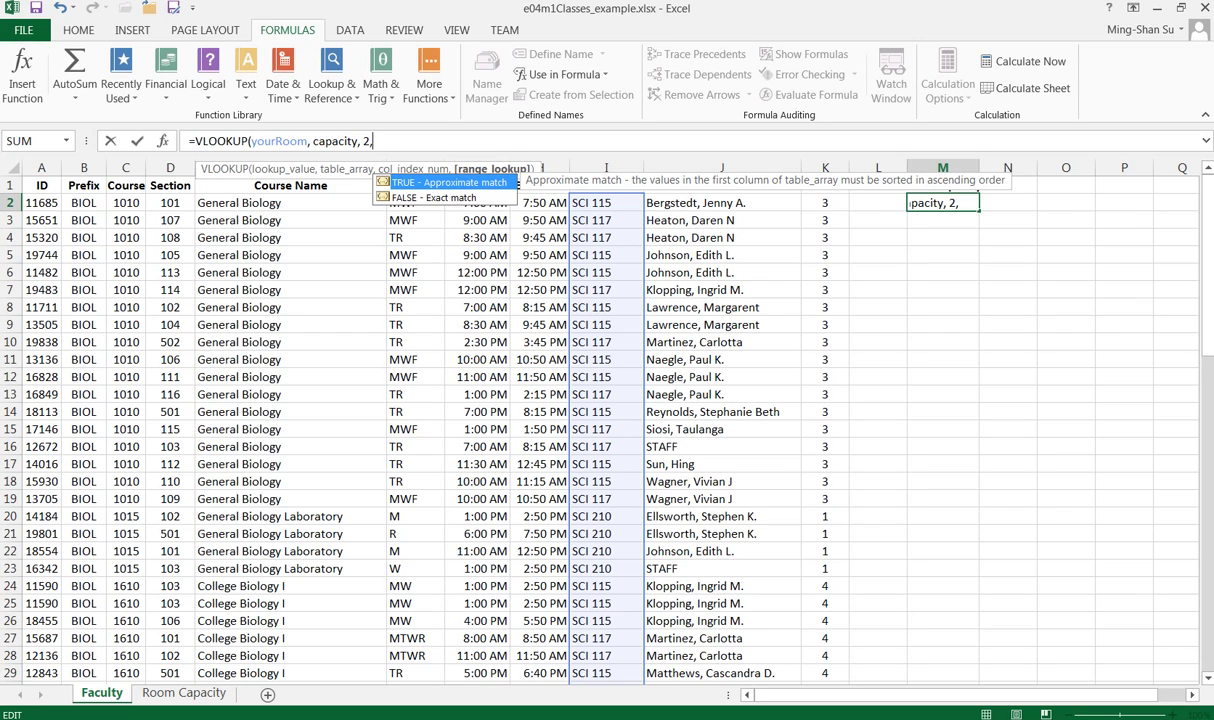
key(Down)
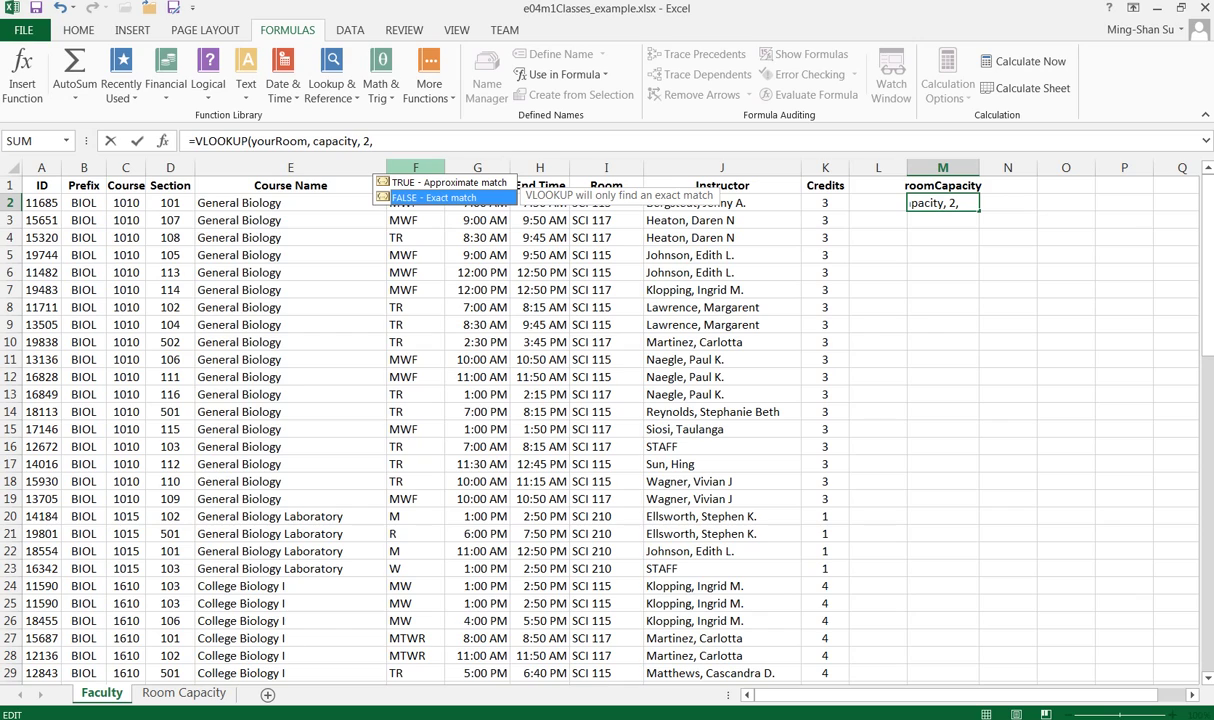
key(Tab)
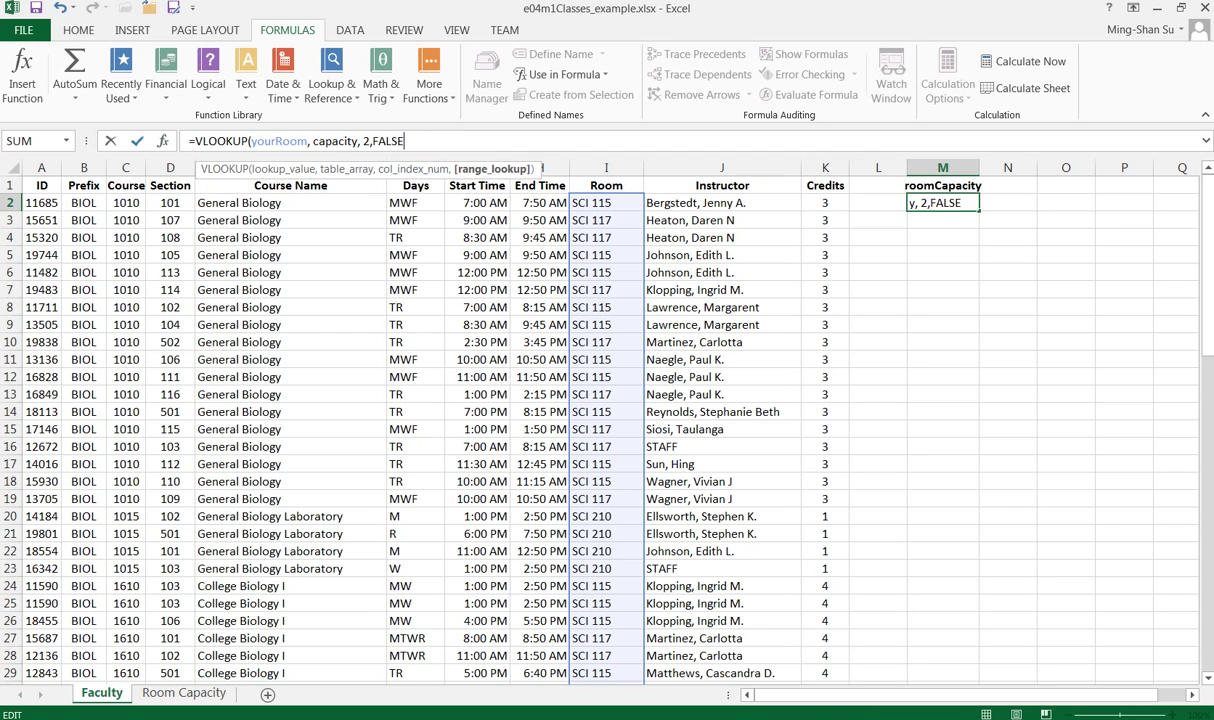
text())
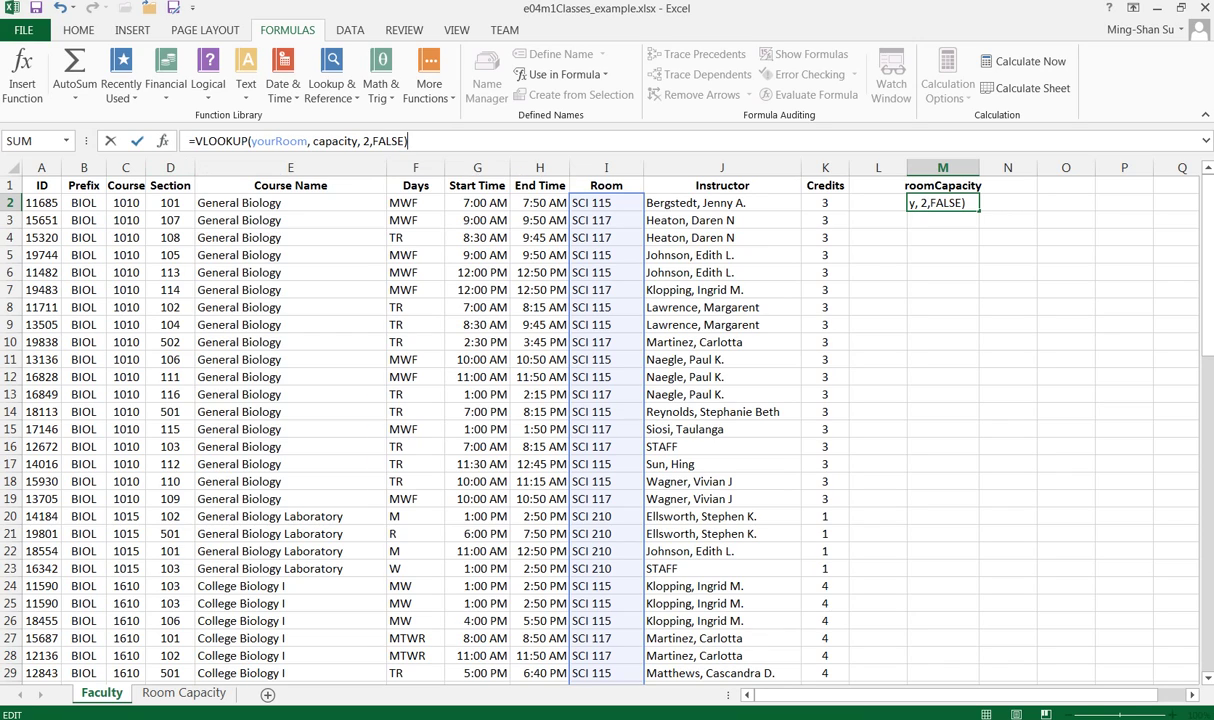
key(ctrl+Return)
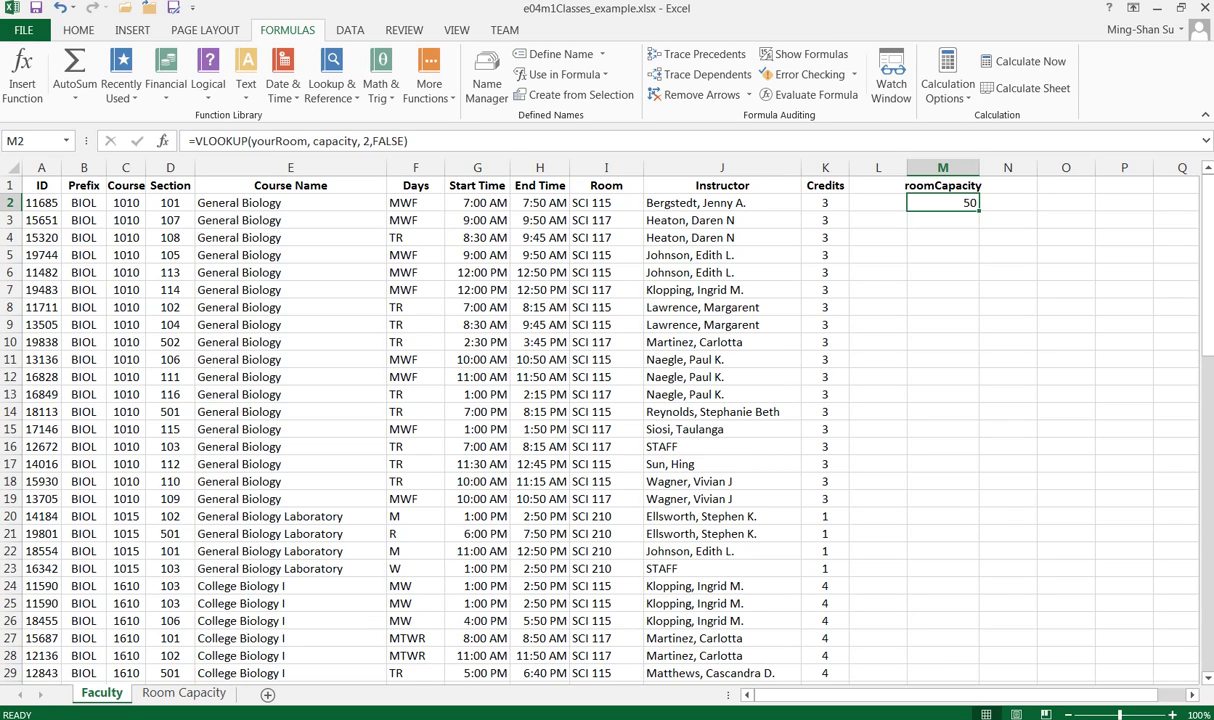
Step: Copy the VLOOKUP formula from M2 down through M9
drag(978, 210, 978, 332)
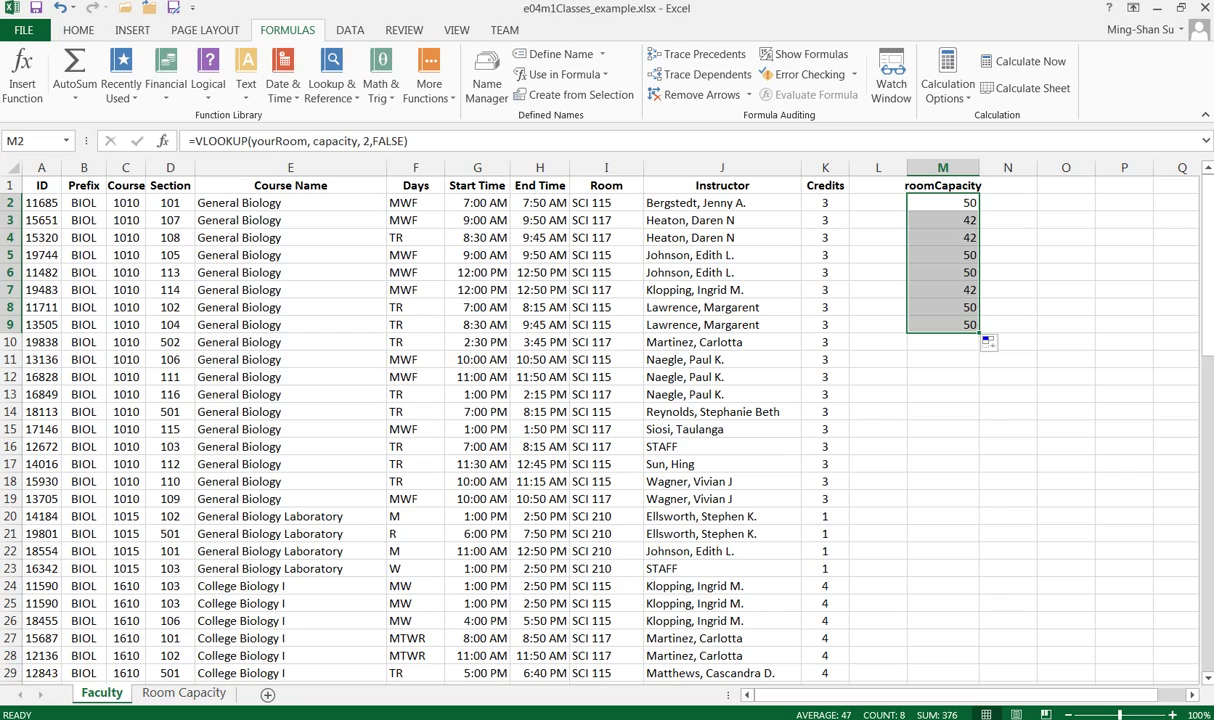
click(1066, 324)
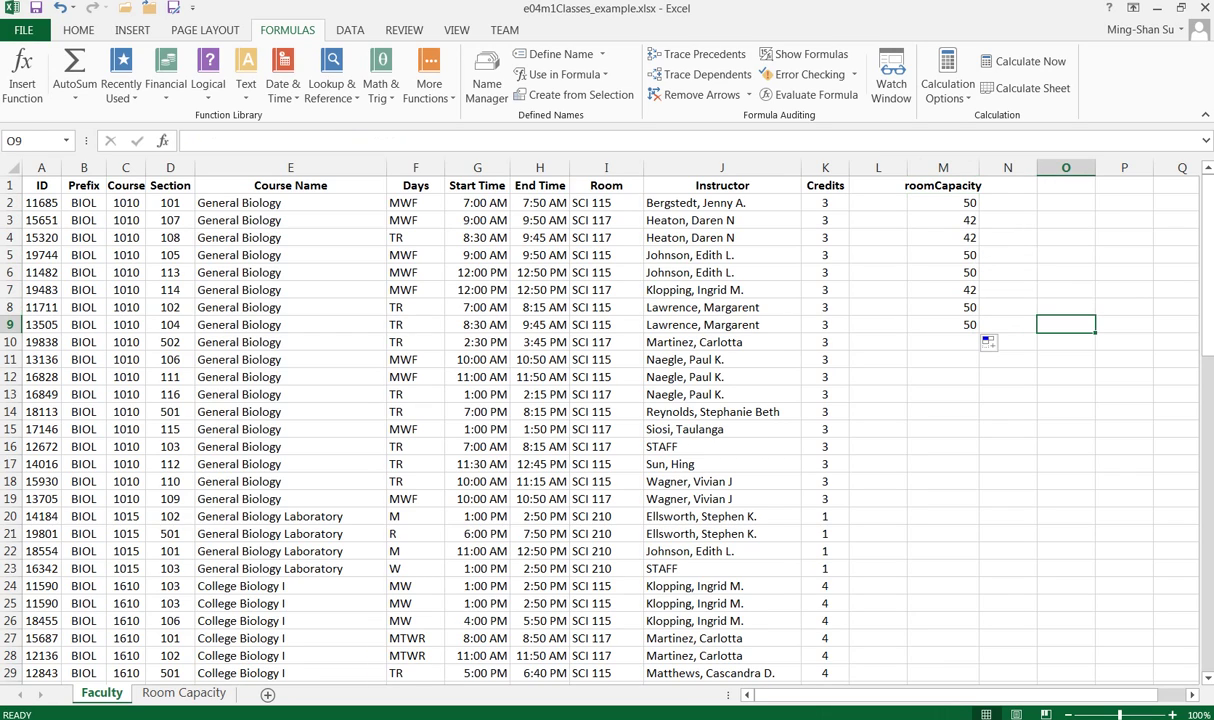